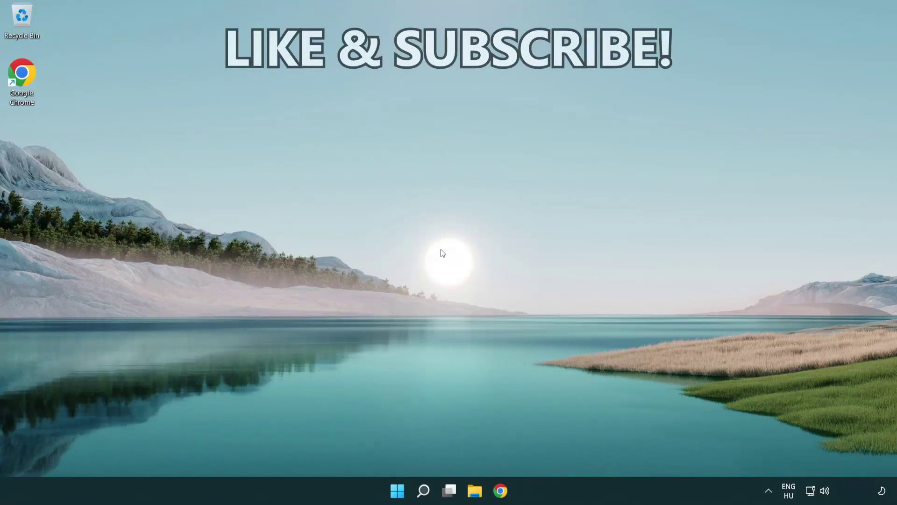
Step: Search for 'cmd' and run Command Prompt as administrator
click(424, 491)
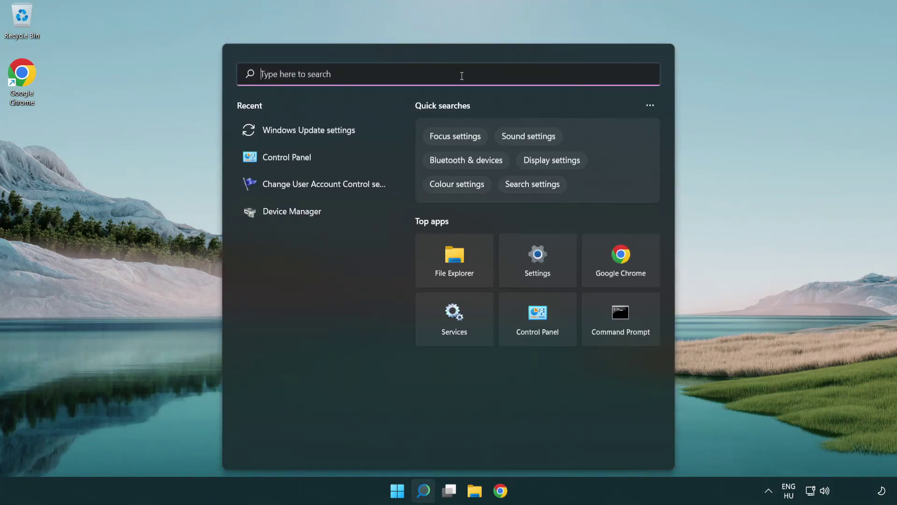
text(cmd)
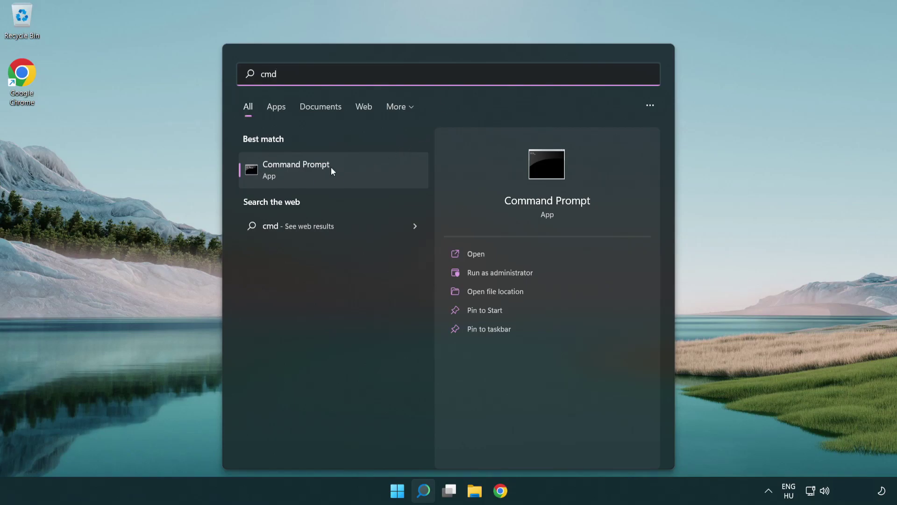
right_click(365, 169)
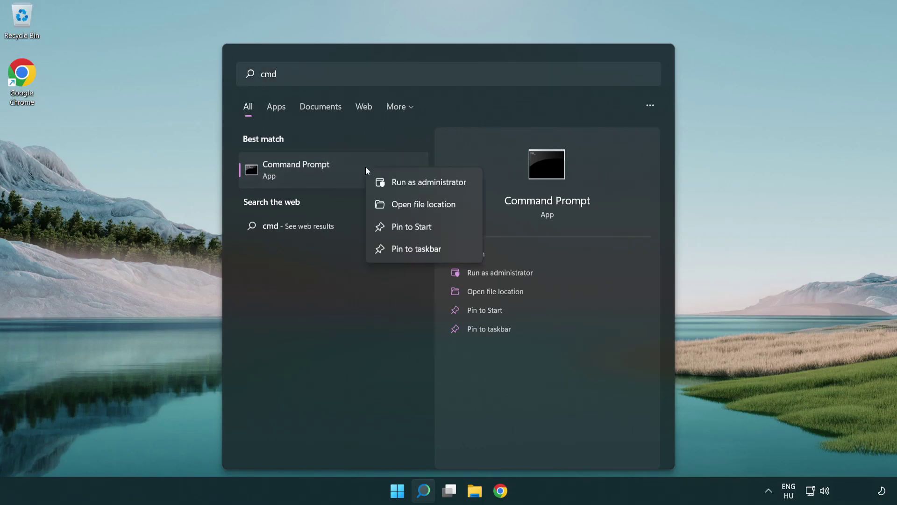
click(435, 185)
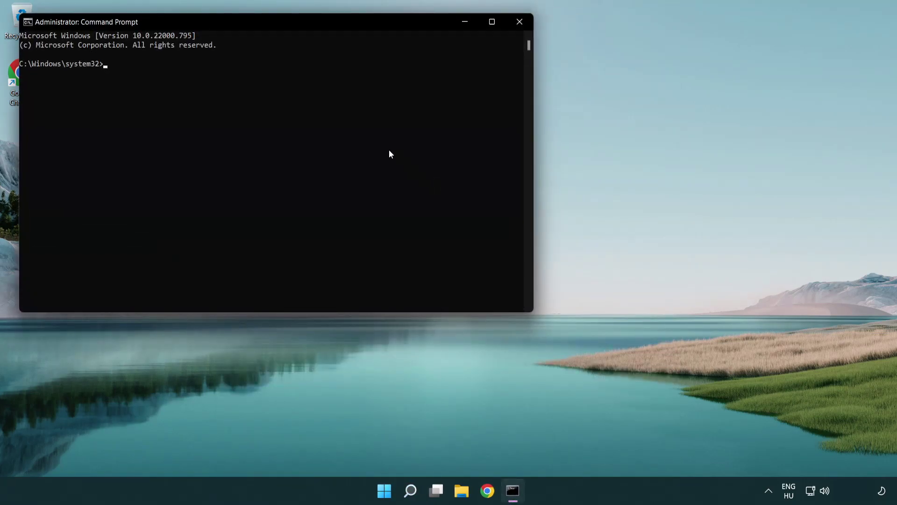
Step: Run ipconfig /flushdns and netsh winsock reset, then exit the prompt
drag(321, 22, 485, 103)
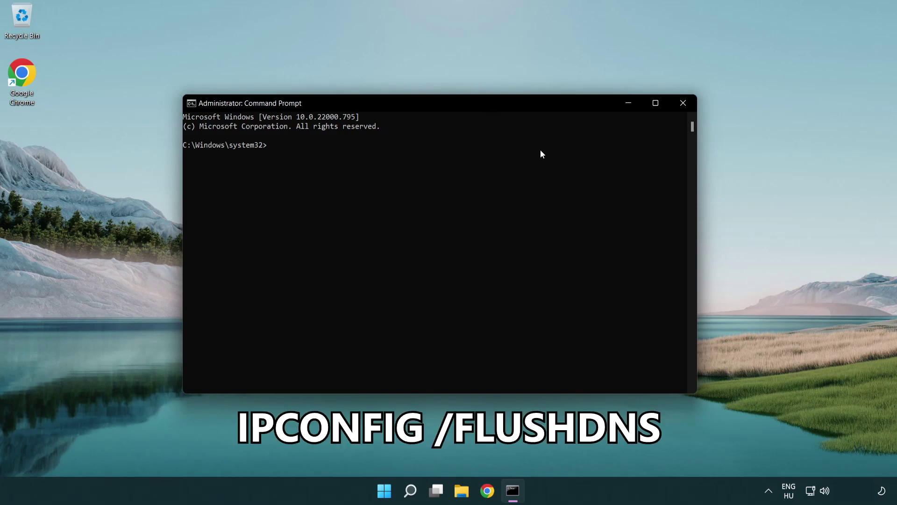
text(ipcon)
text(fig )
text(/)
text(flushdn)
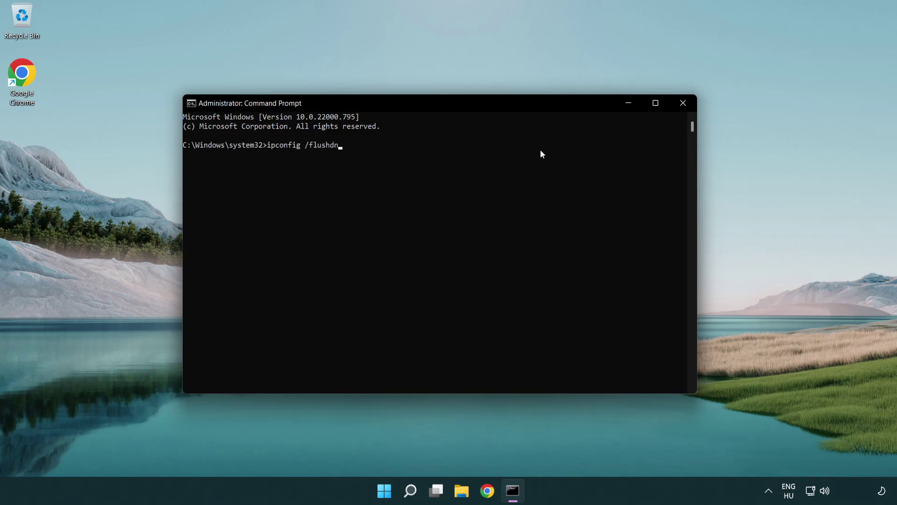
text(s)
key(Return)
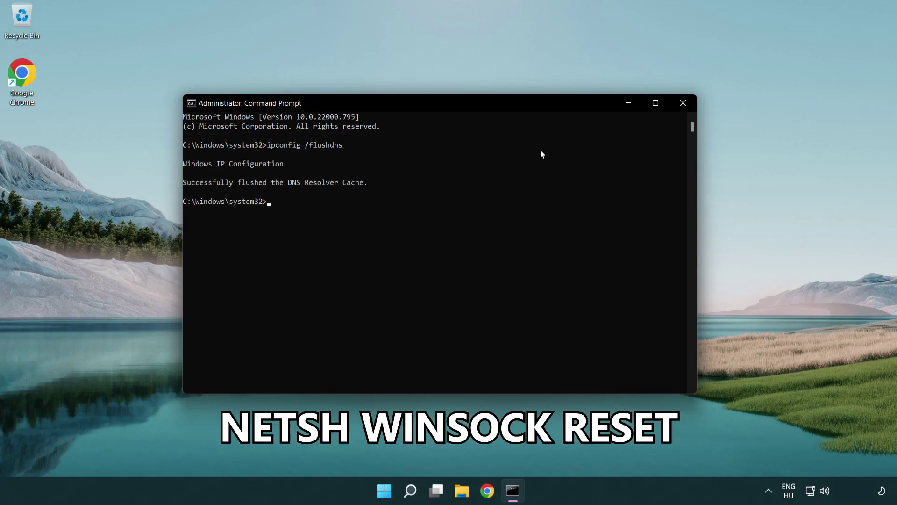
text(netsh win)
text(sock rese)
text(t)
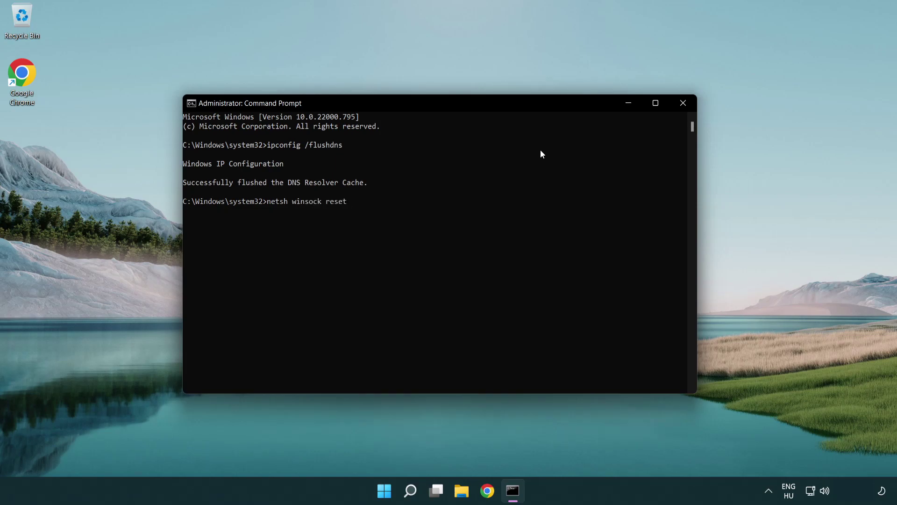
key(Return)
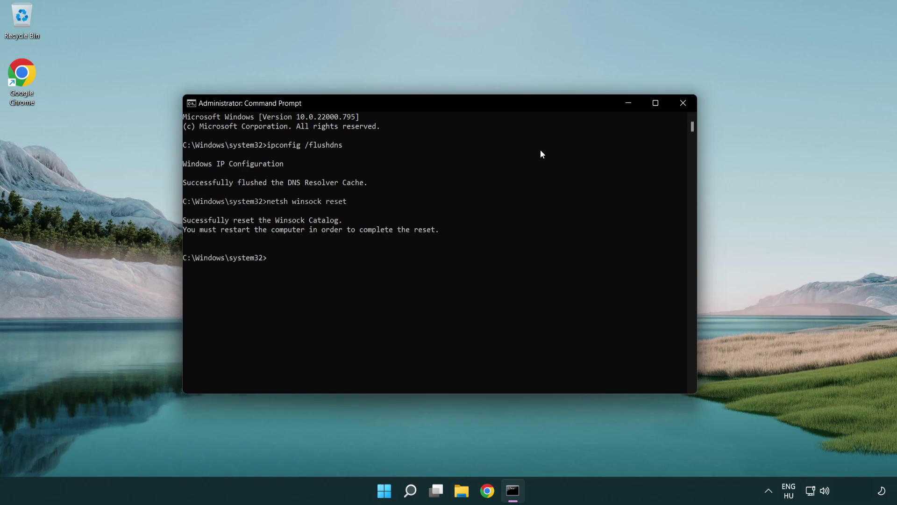
text(ex)
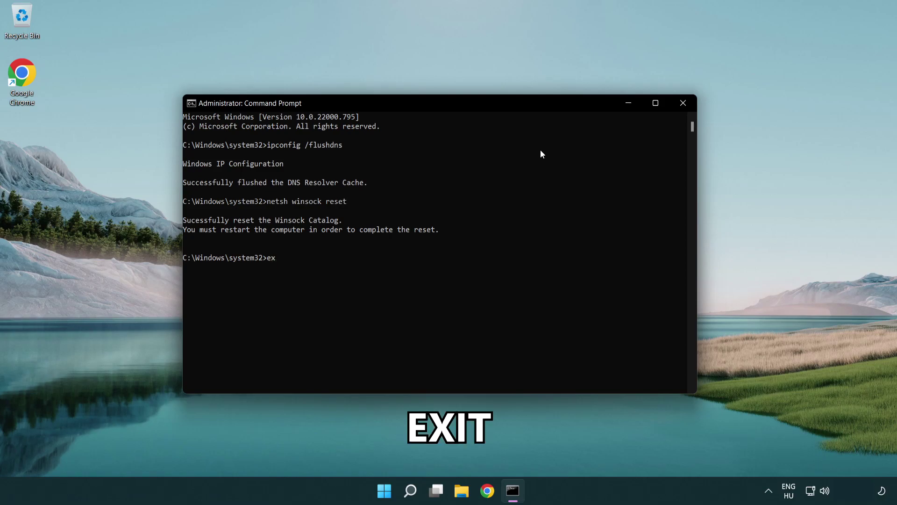
text(it)
key(Return)
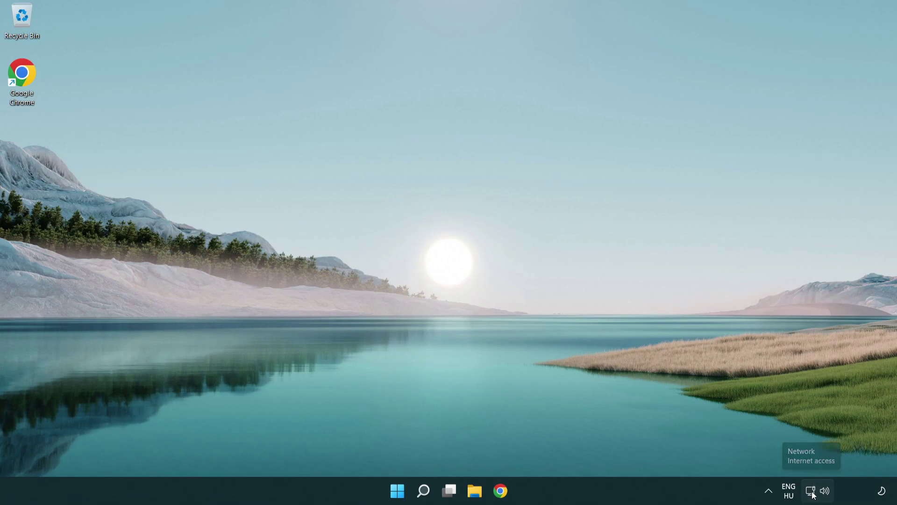
Step: Open Advanced network settings through the network tray icon's Network and Internet settings
right_click(813, 495)
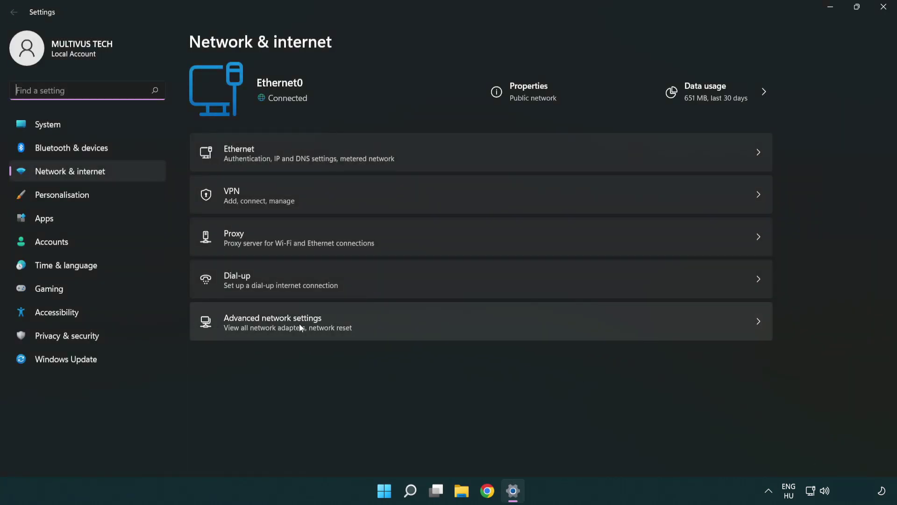
click(482, 329)
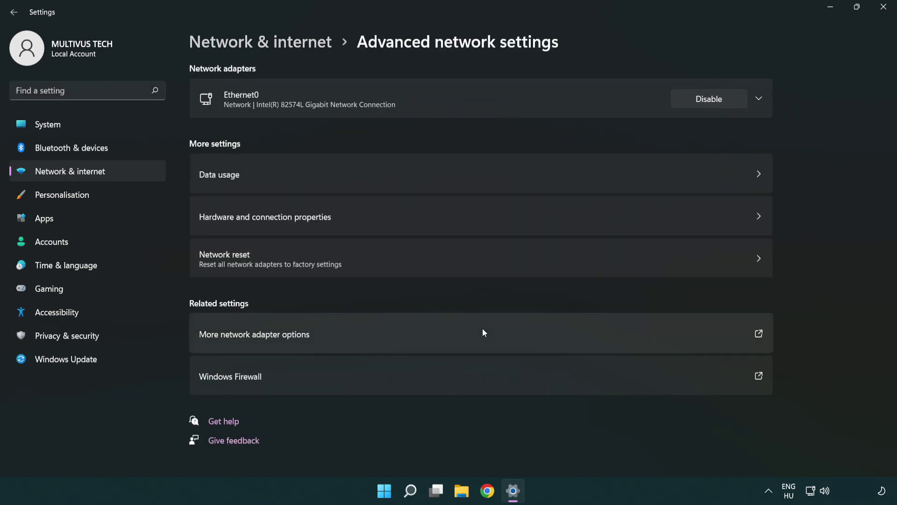
Step: Open the Properties dialog of the Ethernet0 connection in Network Connections
click(275, 337)
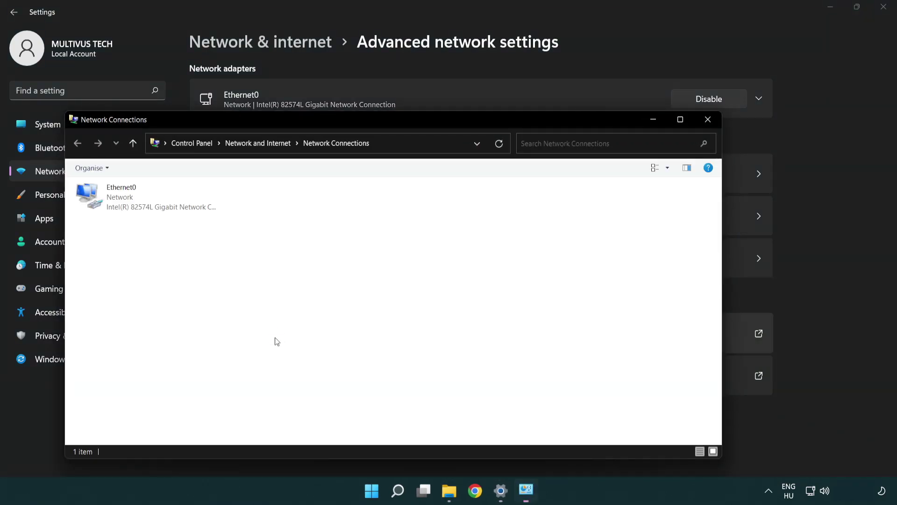
drag(333, 123, 392, 72)
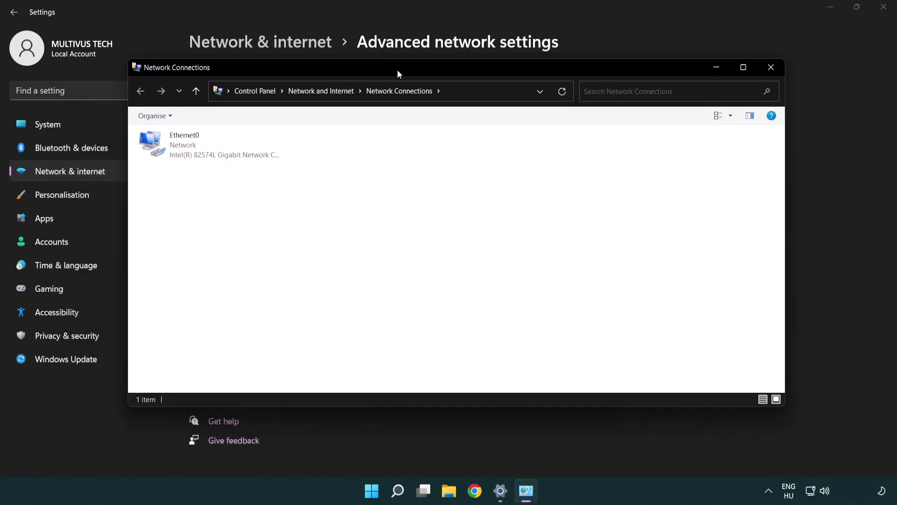
click(177, 154)
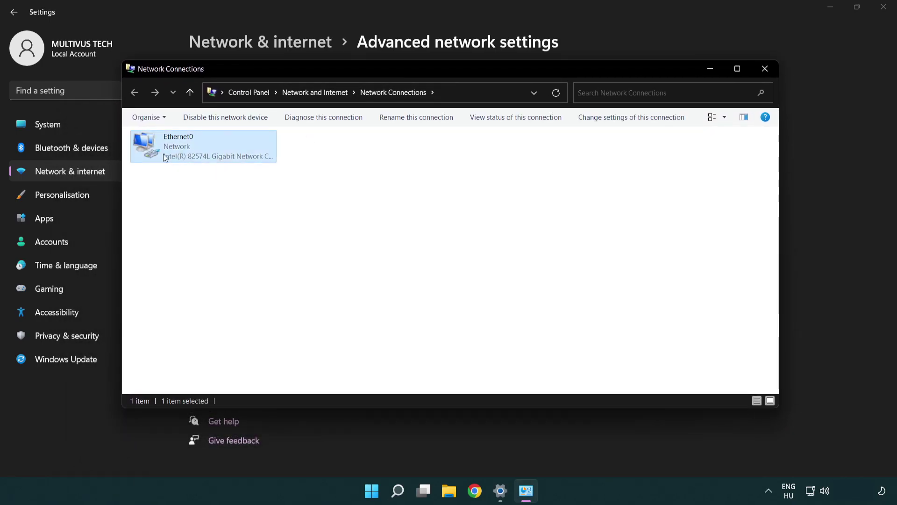
right_click(201, 149)
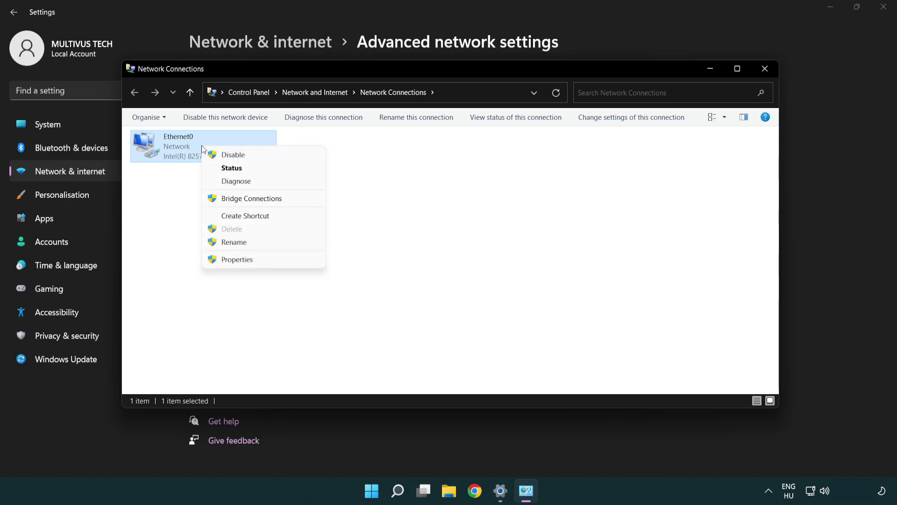
click(271, 260)
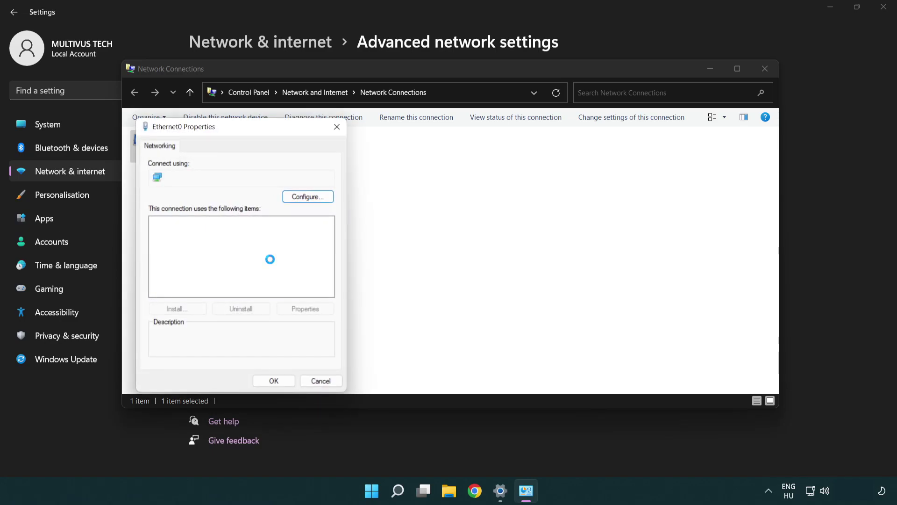
Step: Open the Internet Protocol Version 4 (TCP/IPv4) properties
drag(231, 133, 434, 123)
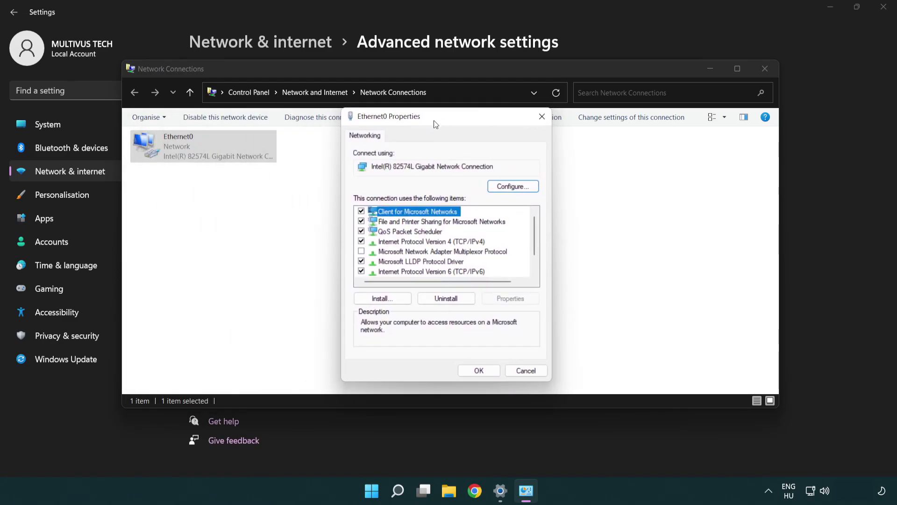
click(414, 242)
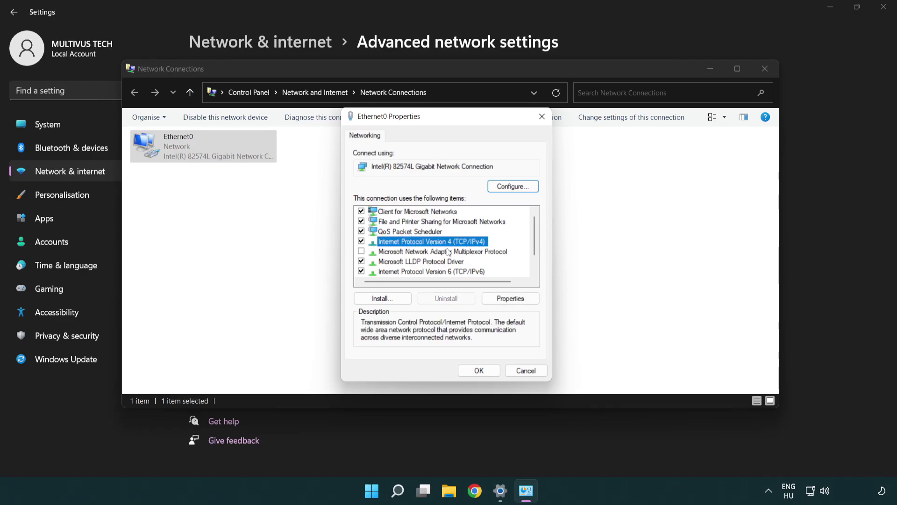
click(512, 303)
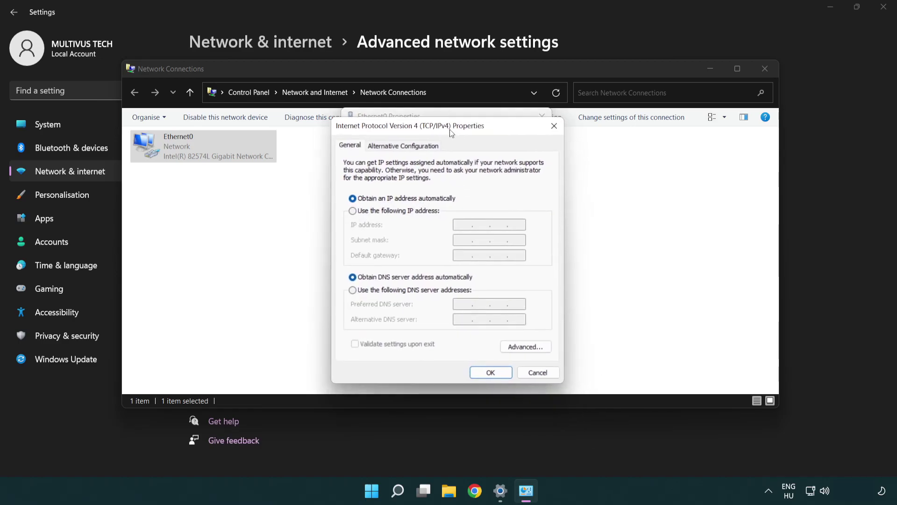
Step: Use manual DNS servers 8.8.8.8 and 8.8.4.4 for Ethernet0 and confirm with OK
drag(480, 169, 448, 123)
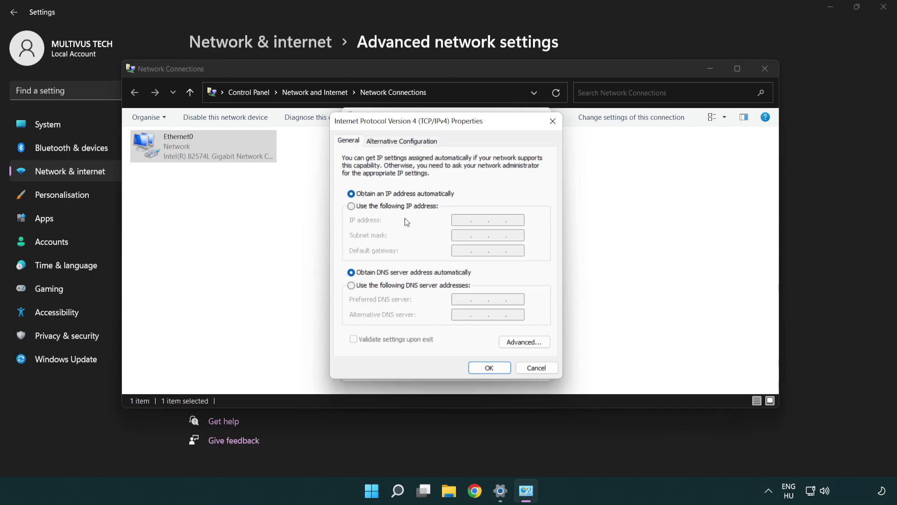
click(366, 286)
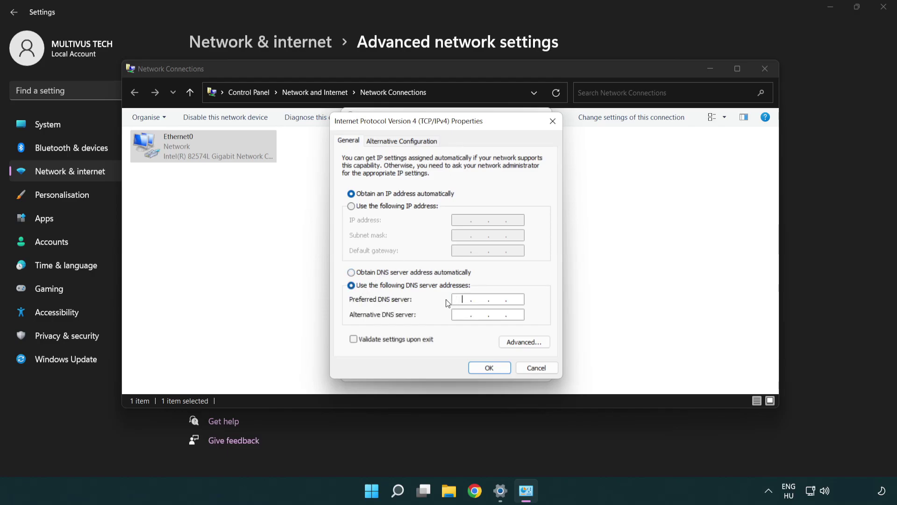
text(8.)
text(8.8.)
text(8)
text(8.8.)
text(4.4)
click(489, 368)
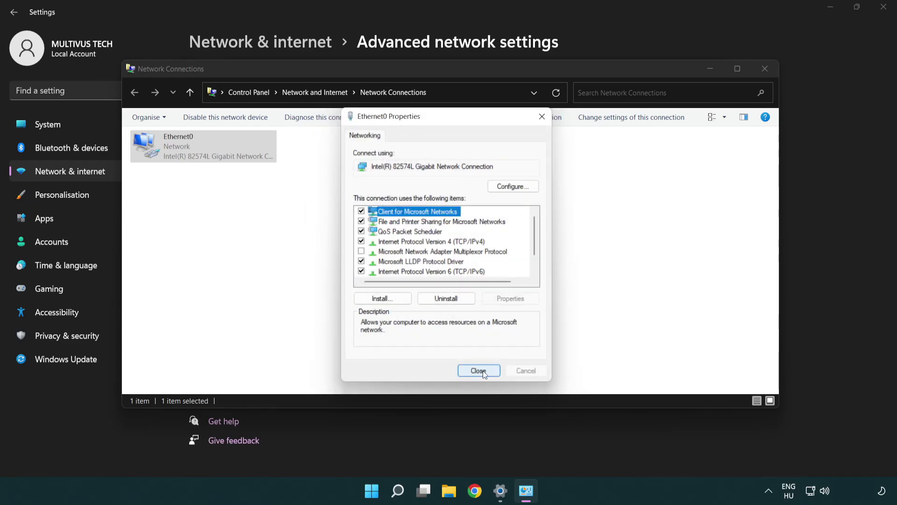
Step: Close Ethernet0 Properties, Network Connections and Settings, then show Start's power options
click(482, 372)
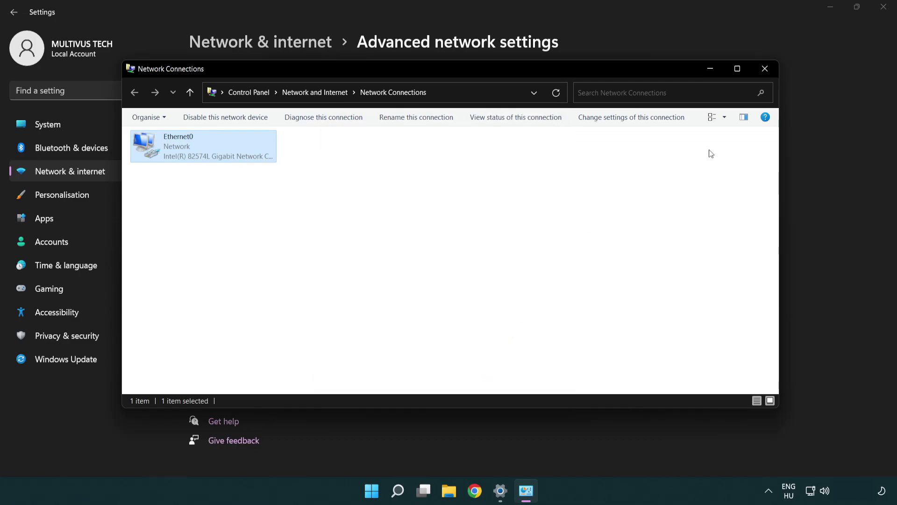
click(766, 72)
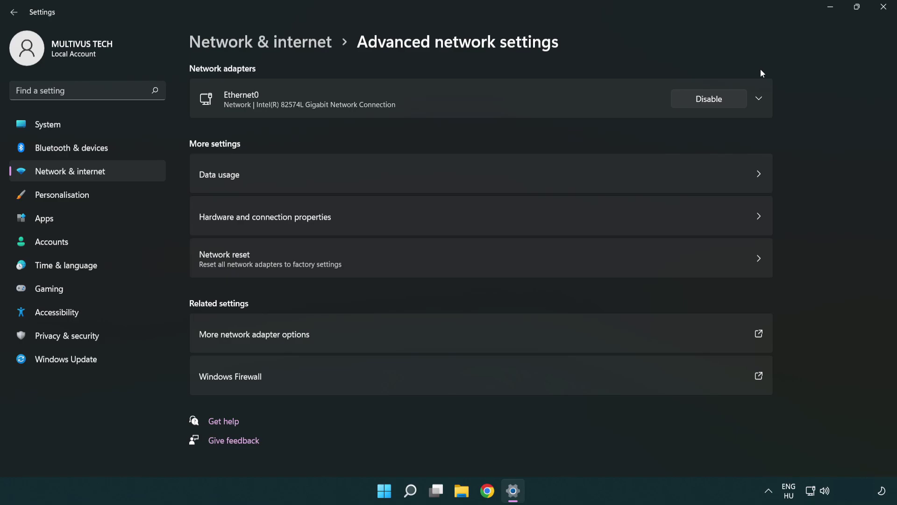
click(881, 8)
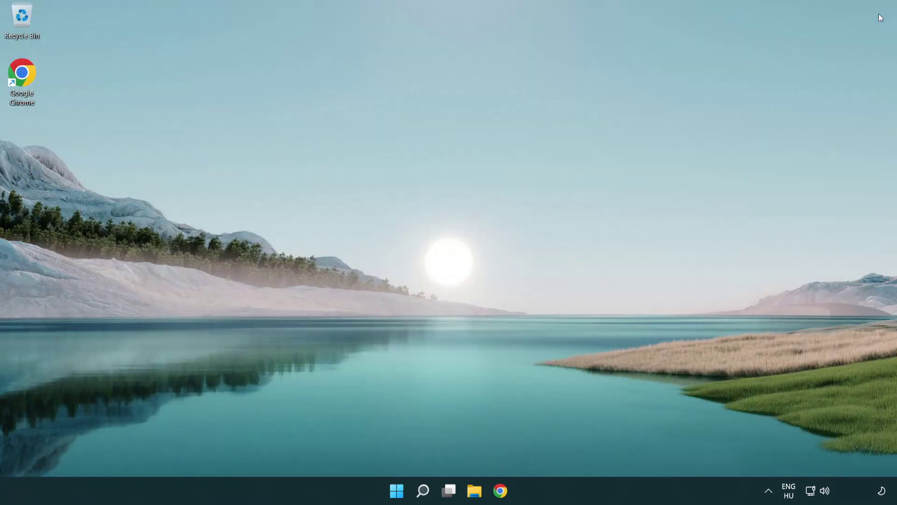
click(397, 490)
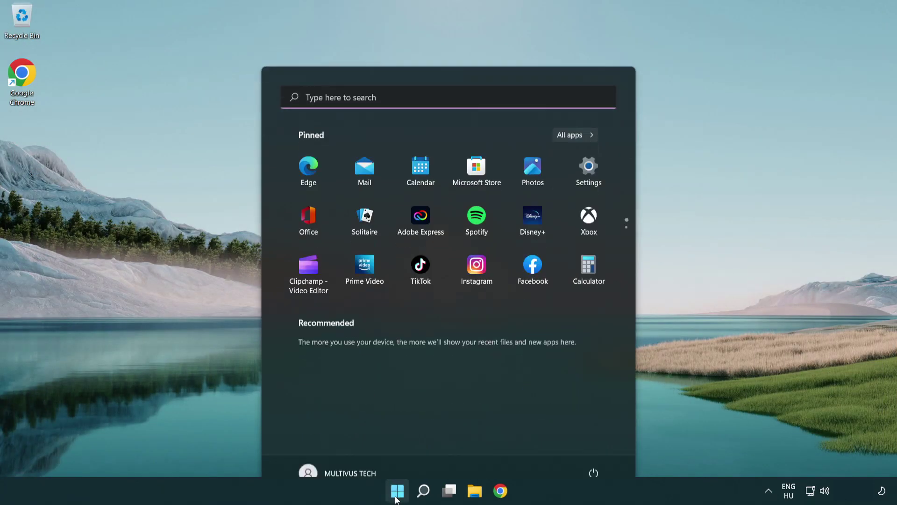
click(594, 450)
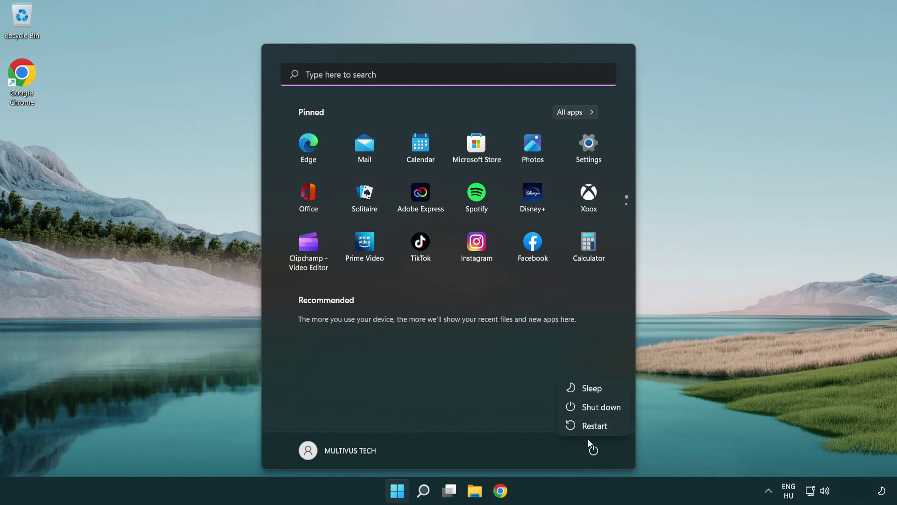